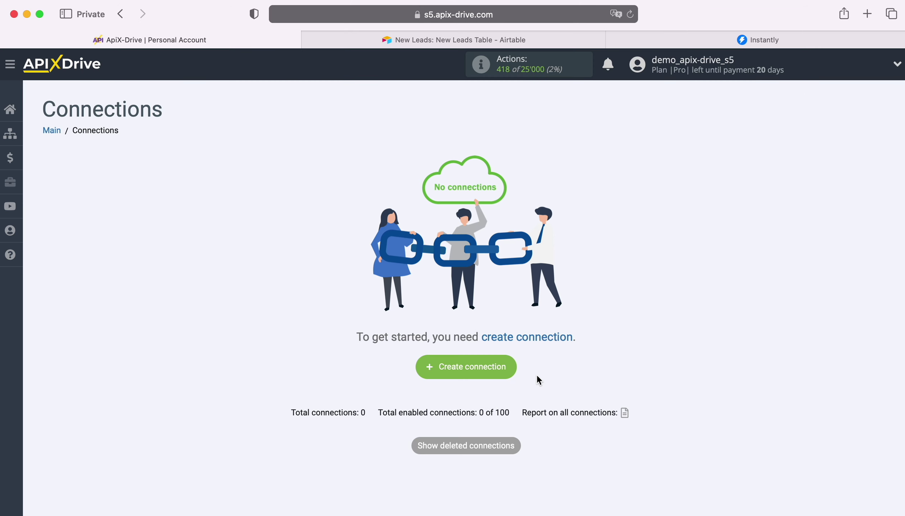
# Create a new connection and set Airtable as its data source system
pyautogui.click(508, 366)
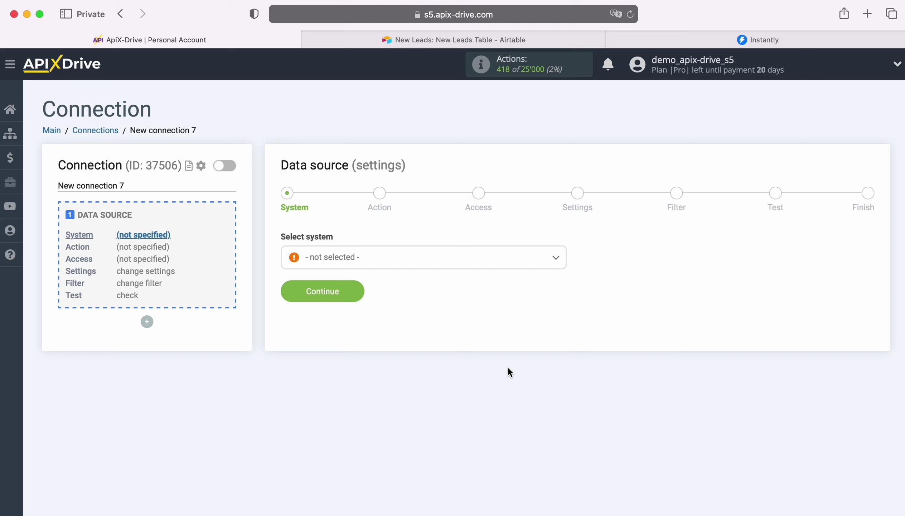
pyautogui.click(400, 260)
pyautogui.scroll(-3, 440, 368)
pyautogui.click(389, 354)
pyautogui.click(358, 290)
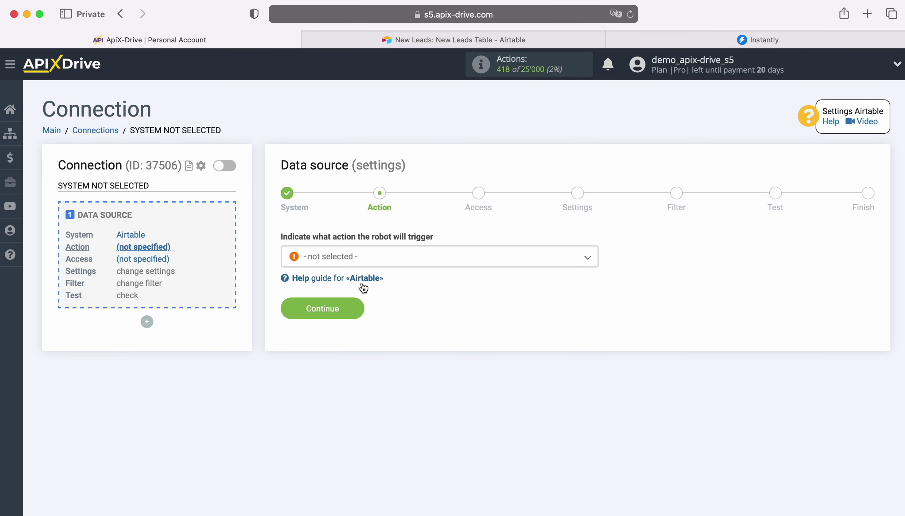
# Set the data source action to Get ROWS (new) and continue to the access stage
pyautogui.click(405, 257)
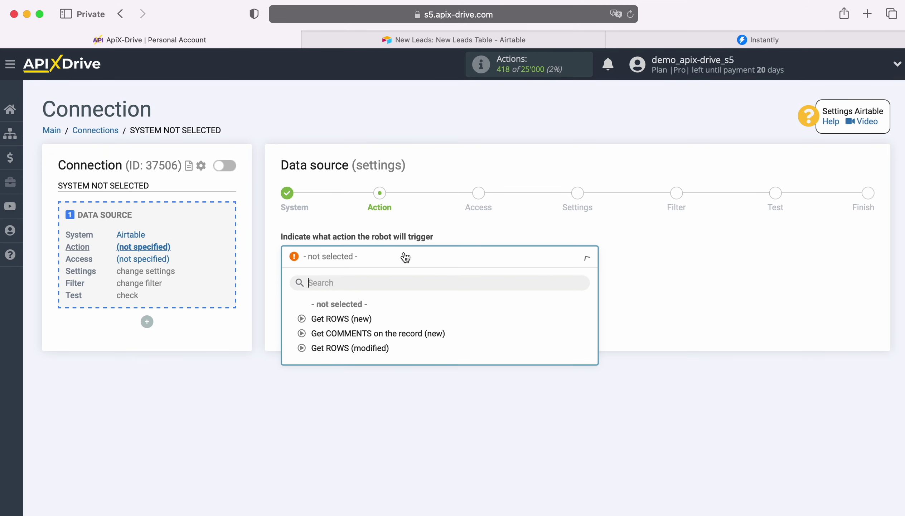
pyautogui.click(359, 318)
pyautogui.click(356, 311)
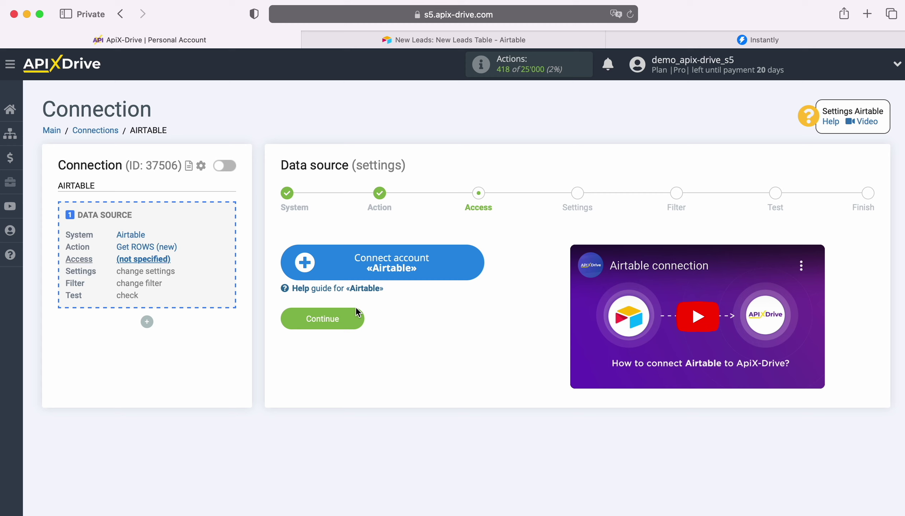
# Start connecting an Airtable account and sign in with the saved account email and password
pyautogui.click(479, 265)
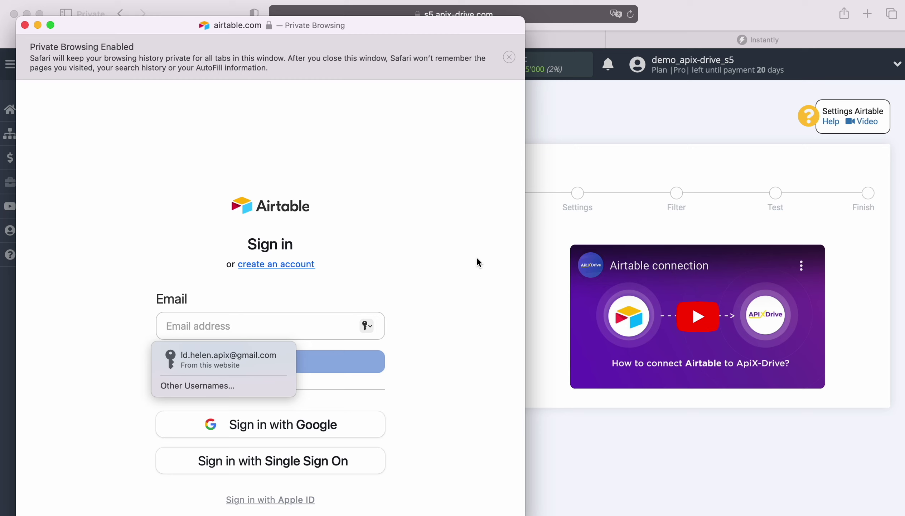
pyautogui.click(244, 359)
pyautogui.click(259, 359)
pyautogui.click(226, 384)
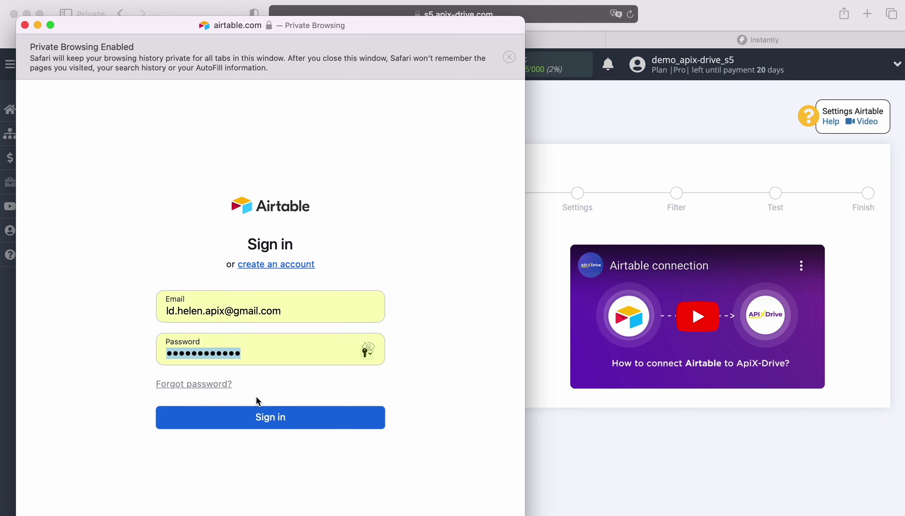
pyautogui.click(273, 418)
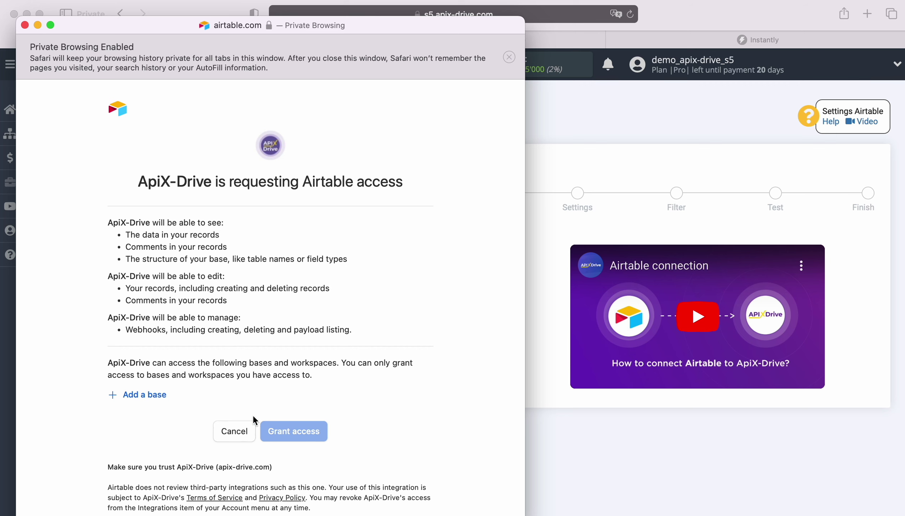
# Add the New Leads and New Orders bases to the Airtable authorization and grant ApiX-Drive access to them
pyautogui.click(150, 394)
pyautogui.click(148, 374)
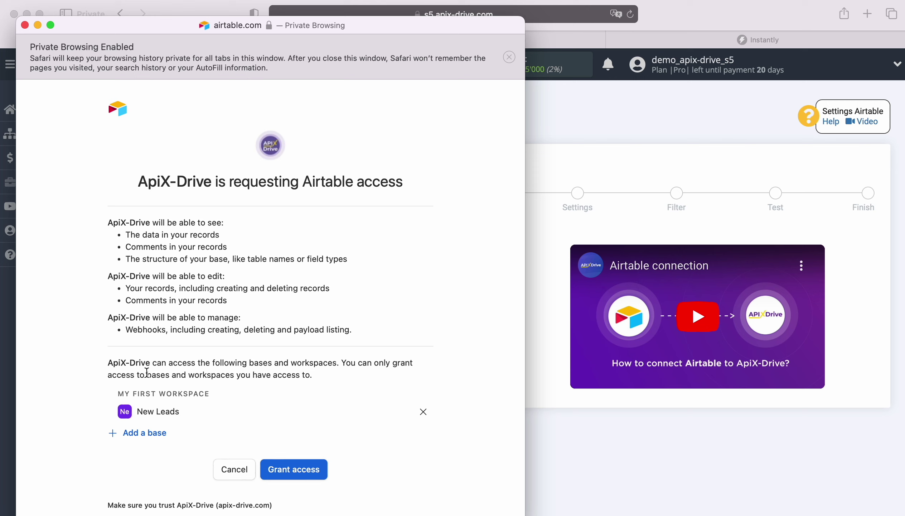
pyautogui.click(148, 435)
pyautogui.click(147, 409)
pyautogui.click(286, 489)
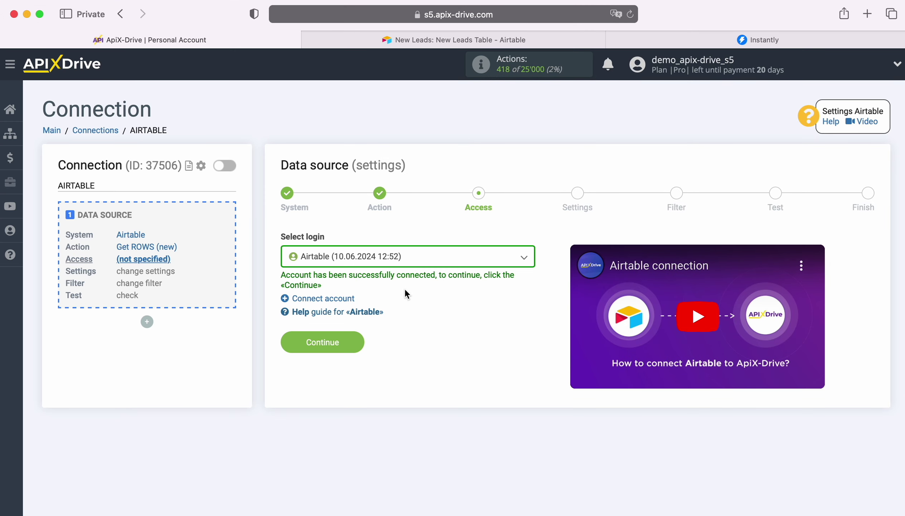
# Select the login Airtable (10.06.2024 12:52) for the data source and continue to its settings
pyautogui.click(422, 258)
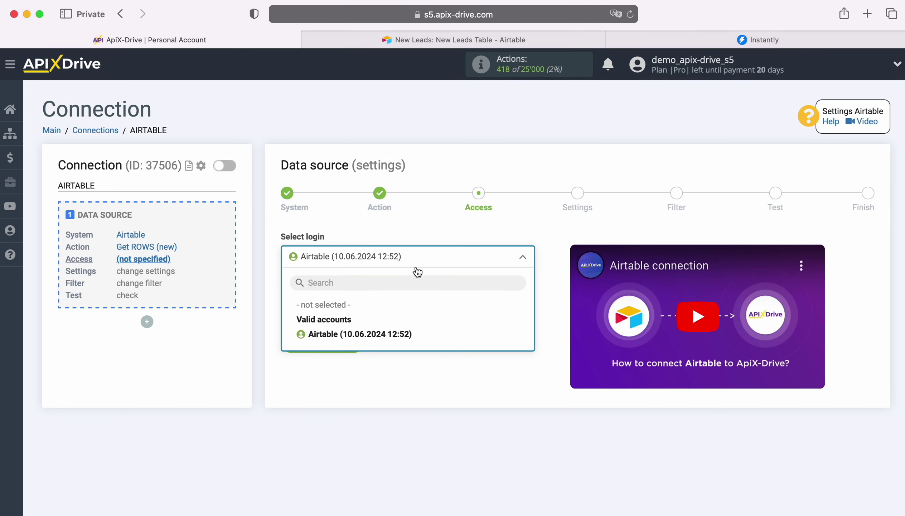
pyautogui.click(402, 335)
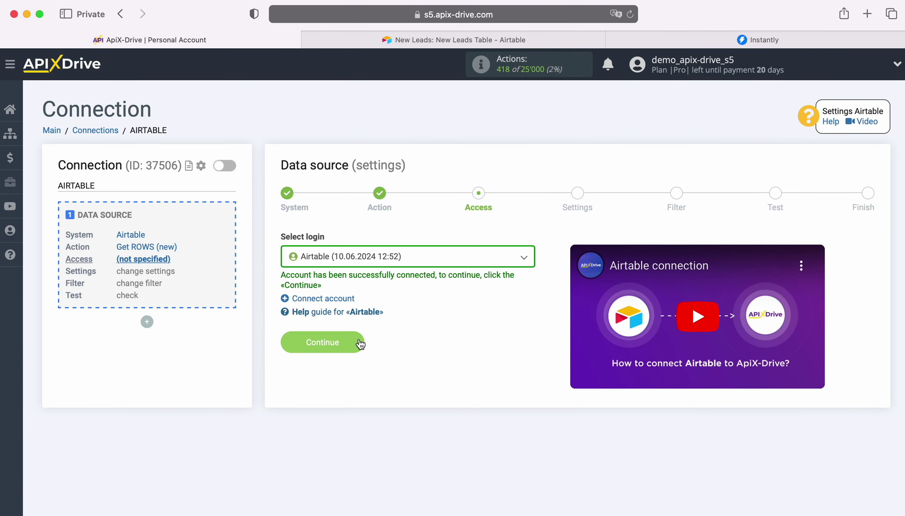
pyautogui.click(360, 342)
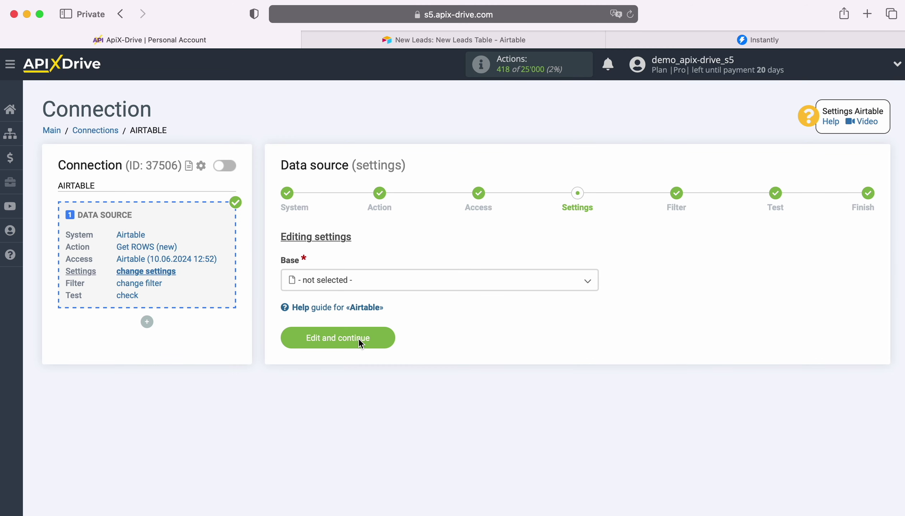
# Set the source base to New Leads and the table to New Leads Table, and open the choices for the created-time column
pyautogui.click(357, 286)
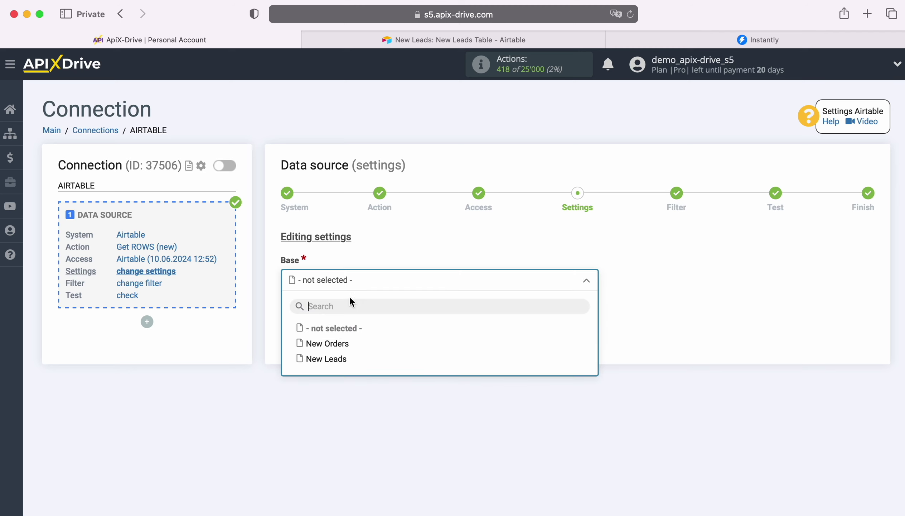
pyautogui.click(337, 359)
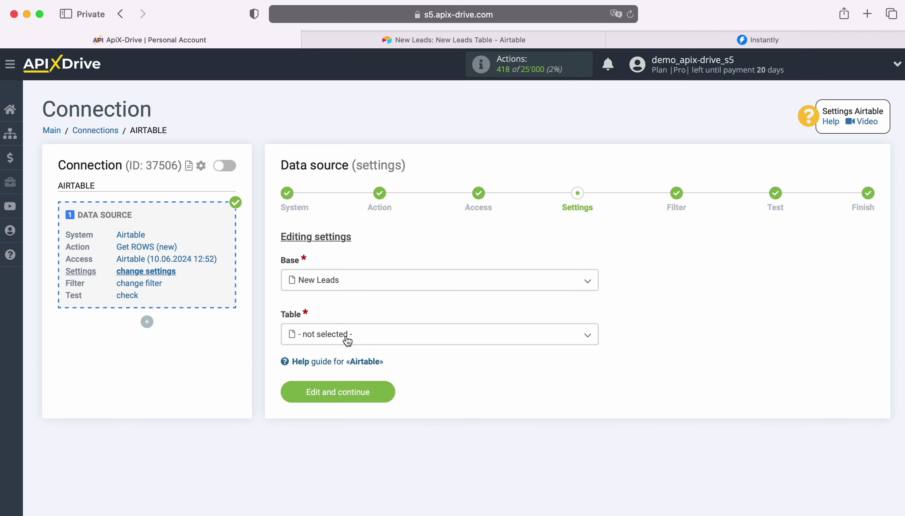
pyautogui.click(348, 339)
pyautogui.click(348, 395)
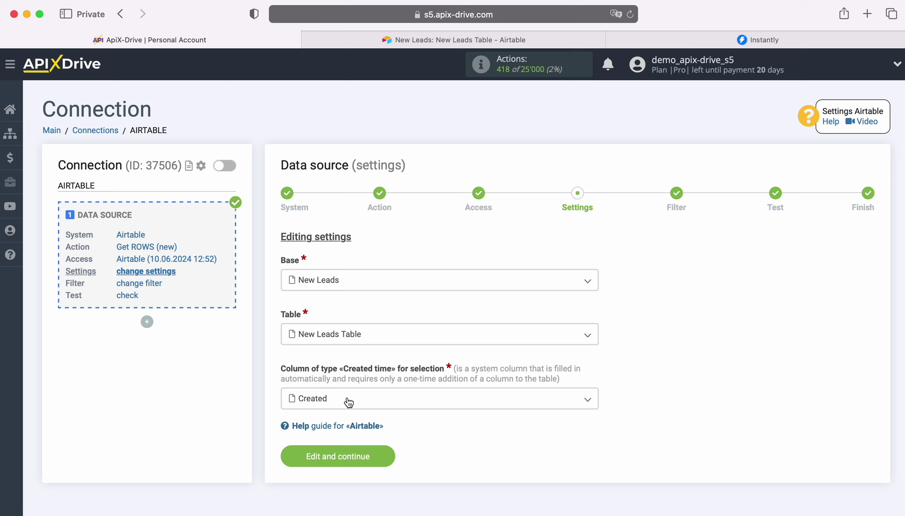
pyautogui.click(349, 402)
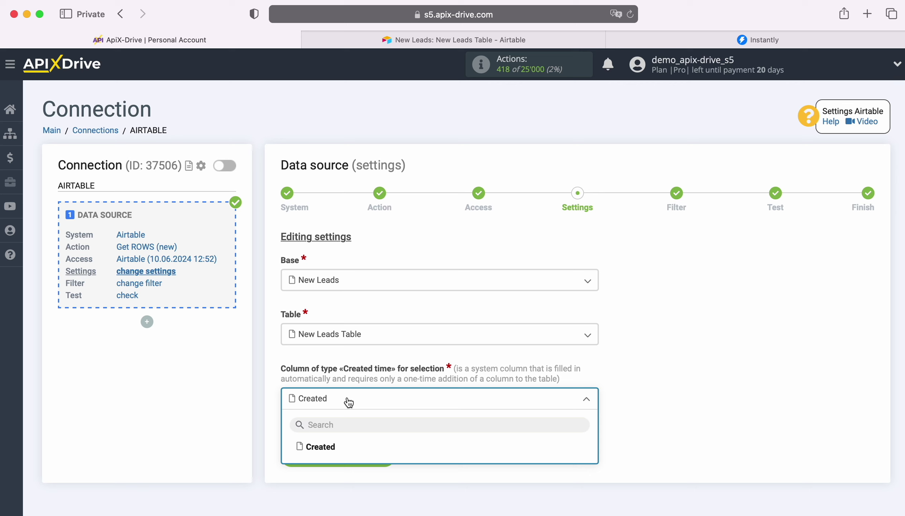
# Switch to Airtable, examine the Created time type among the field types for a new column, and return to ApiX-Drive without adding one
pyautogui.click(398, 40)
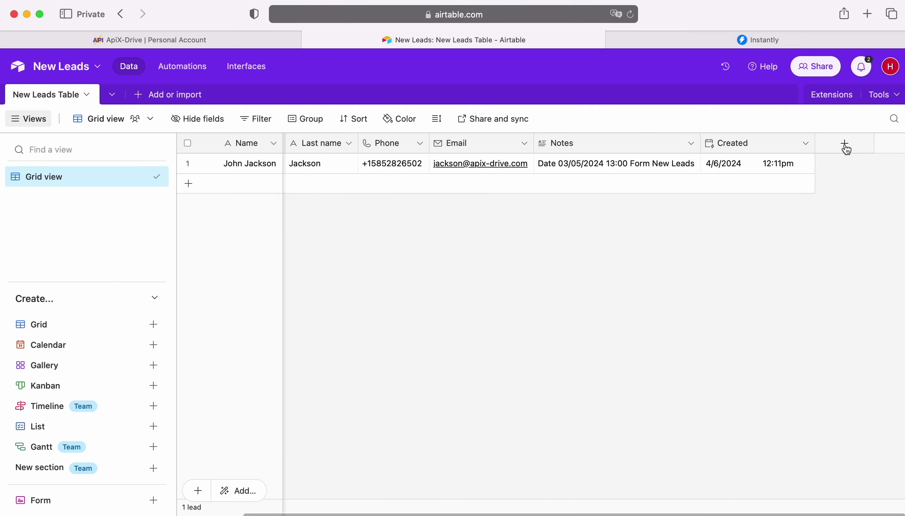
pyautogui.click(845, 143)
pyautogui.scroll(-7, 744, 277)
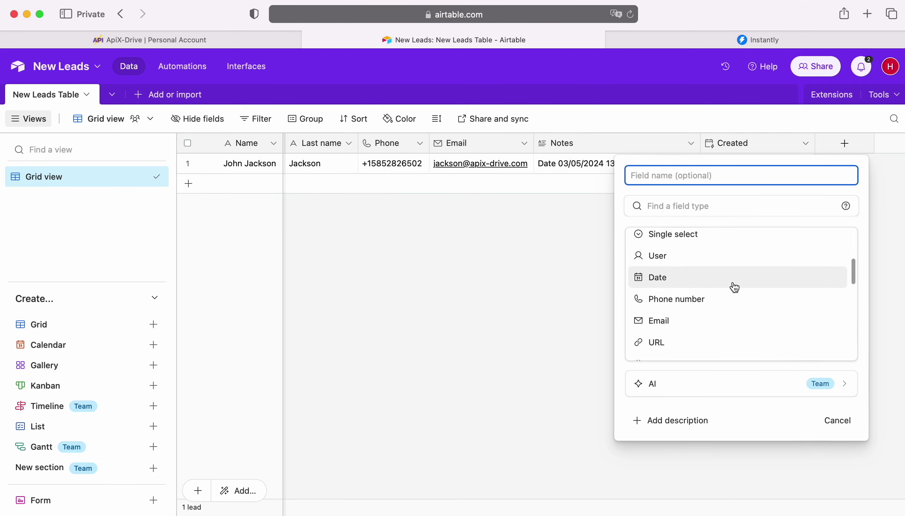
pyautogui.scroll(-5, 734, 288)
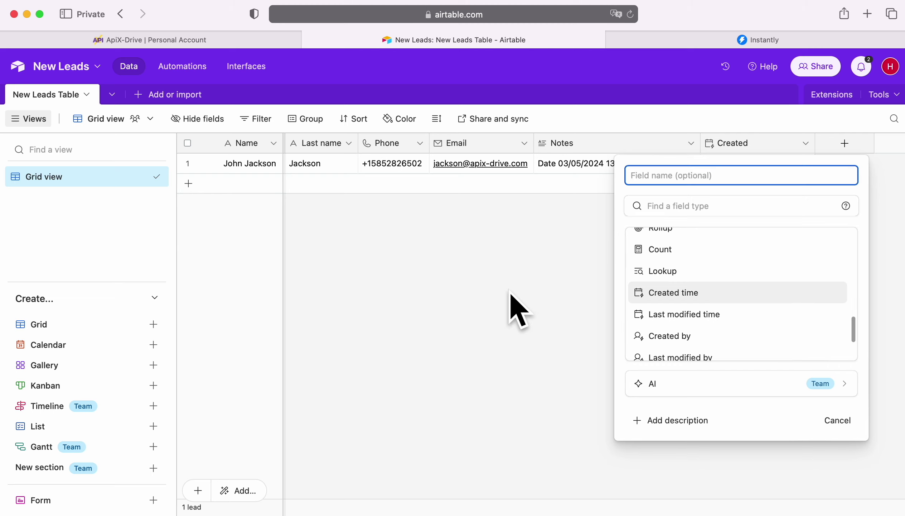
pyautogui.click(512, 307)
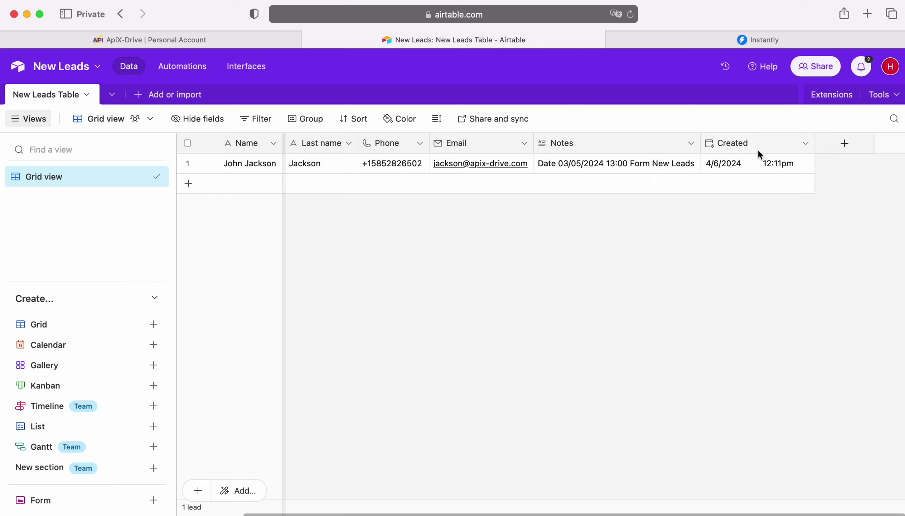
pyautogui.click(233, 43)
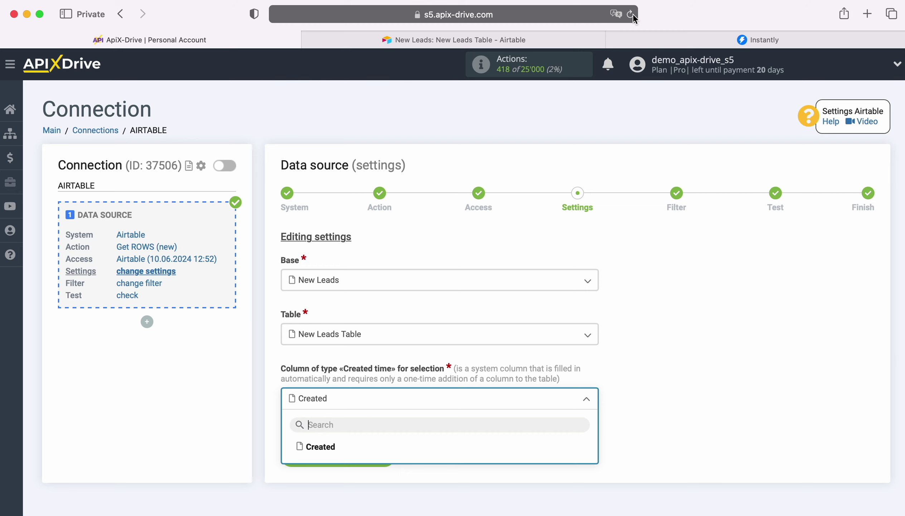
# Select Created as the created-time column and save the data source settings
pyautogui.click(326, 445)
pyautogui.click(384, 456)
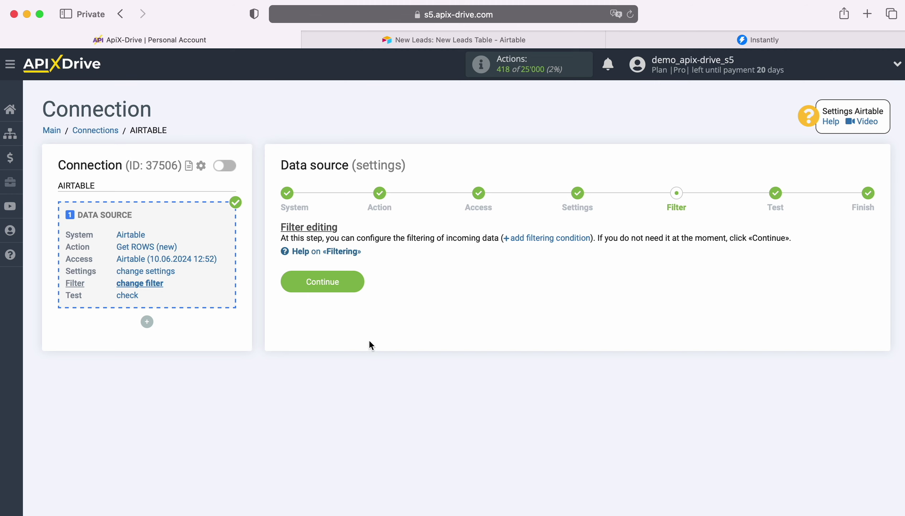
# Complete the data source without a filter using the loaded test data, and start configuring the data destination
pyautogui.click(356, 281)
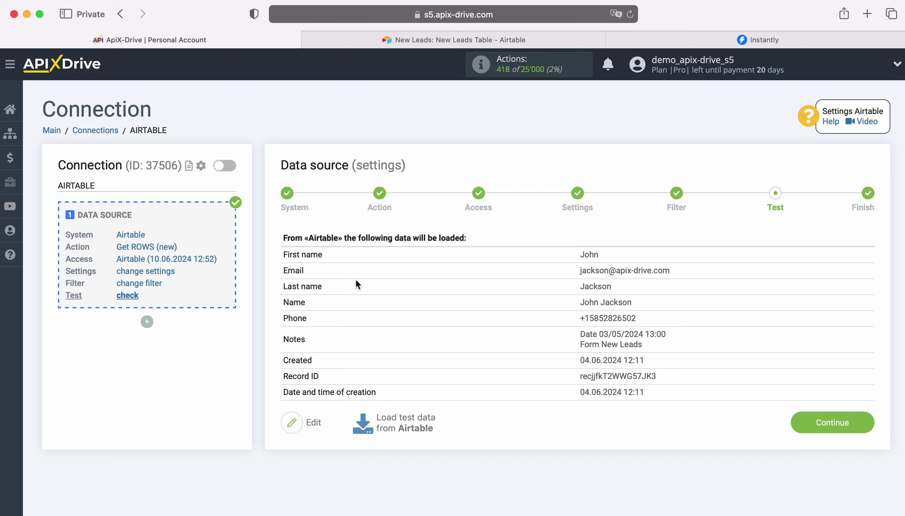
pyautogui.click(864, 424)
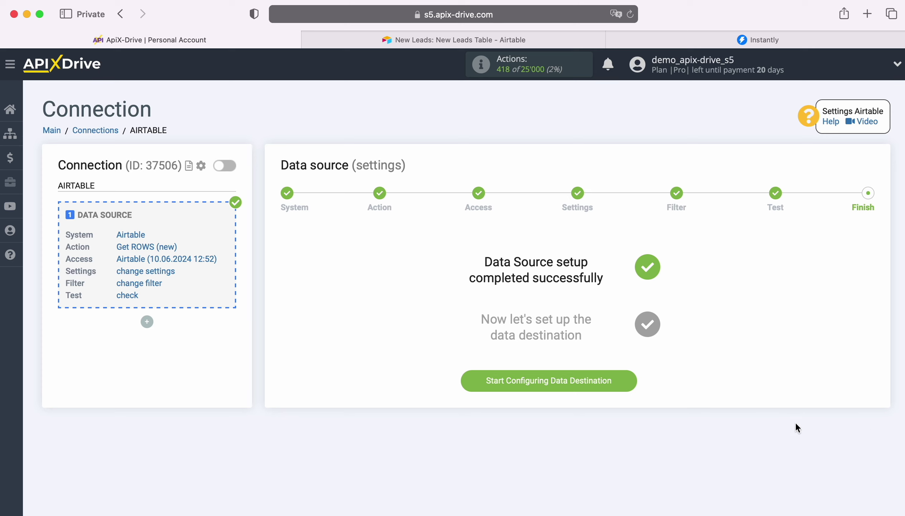
pyautogui.click(625, 377)
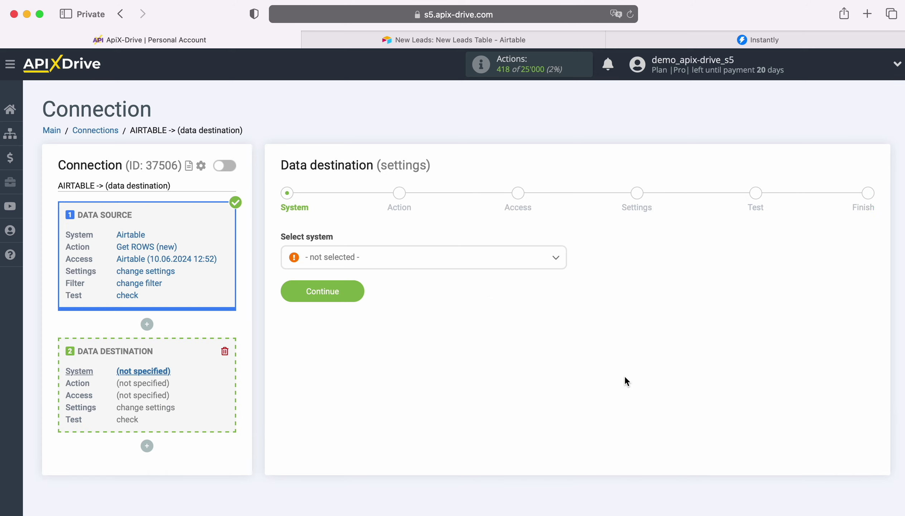
# Set Instantly as the data destination system and continue
pyautogui.click(489, 261)
pyautogui.scroll(-10, 489, 354)
pyautogui.scroll(-15, 491, 354)
pyautogui.scroll(-10, 488, 354)
pyautogui.click(334, 338)
pyautogui.click(357, 298)
# Set the data destination action to Add LEAD to campaign and continue to the access stage
pyautogui.click(397, 259)
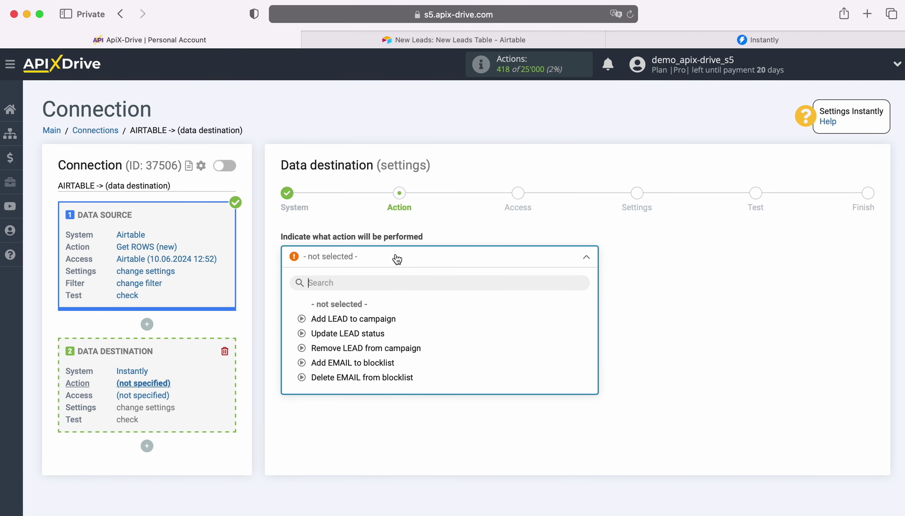
pyautogui.click(383, 318)
pyautogui.click(357, 309)
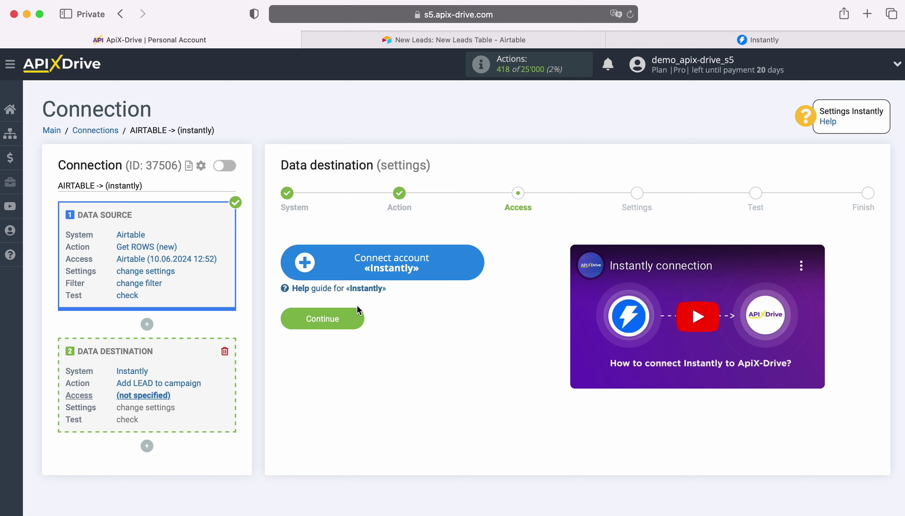
# Start connecting an Instantly account, then switch to Instantly and copy the Instantly API key from its integration settings
pyautogui.click(478, 261)
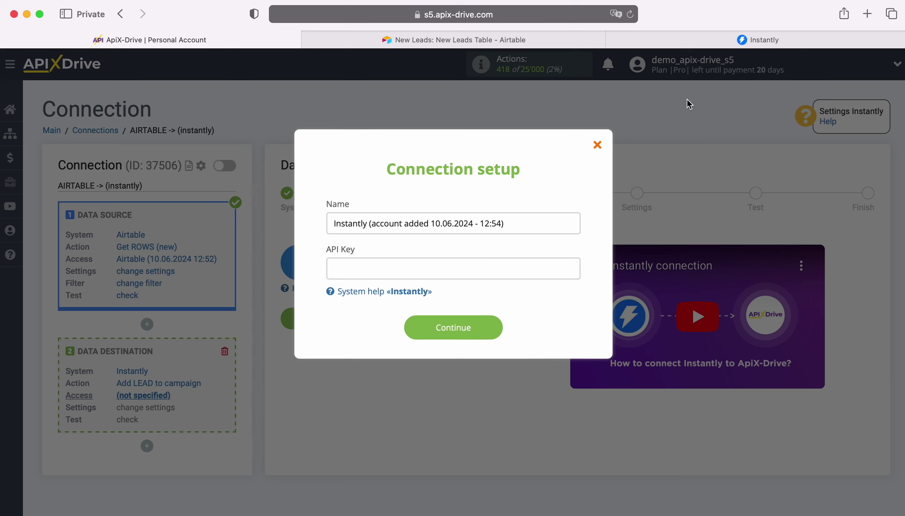
pyautogui.click(741, 42)
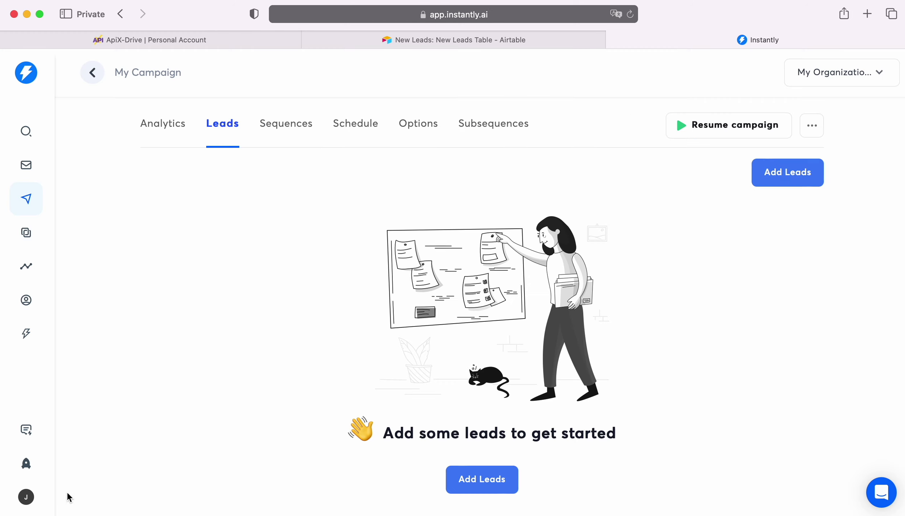
pyautogui.click(26, 498)
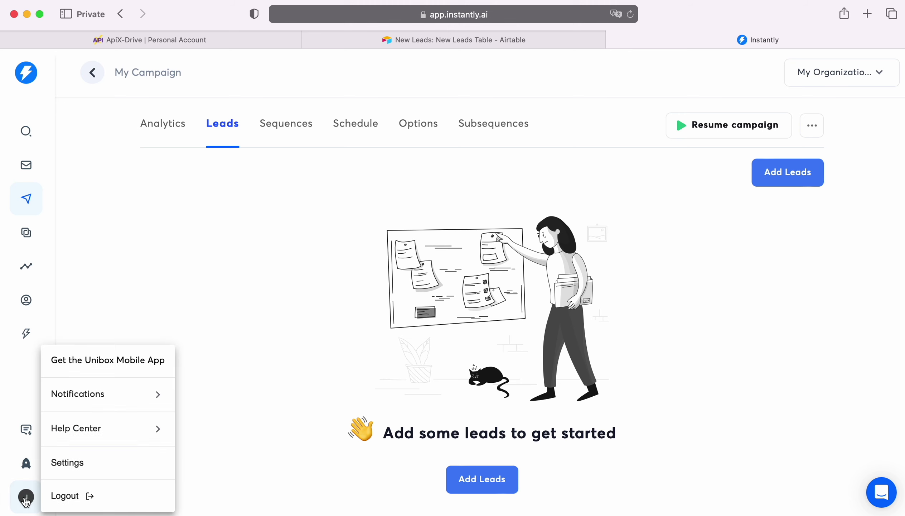
pyautogui.click(71, 472)
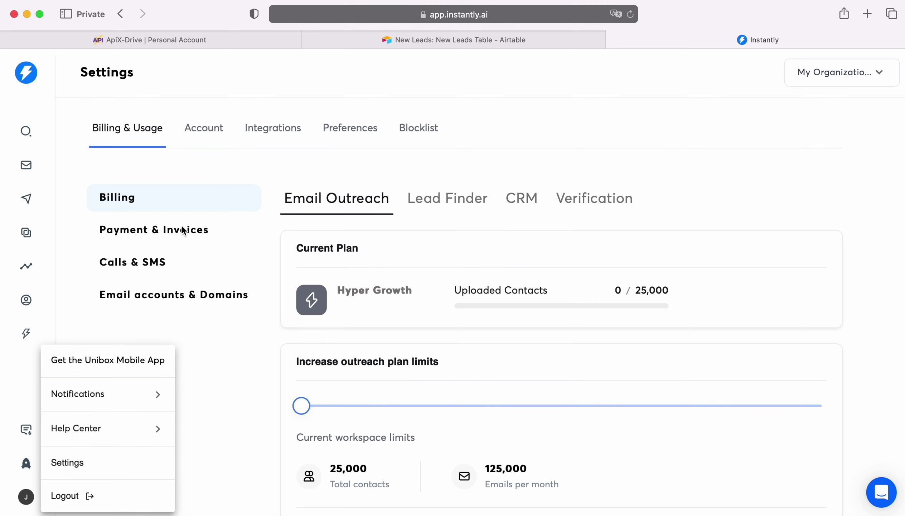
pyautogui.click(272, 129)
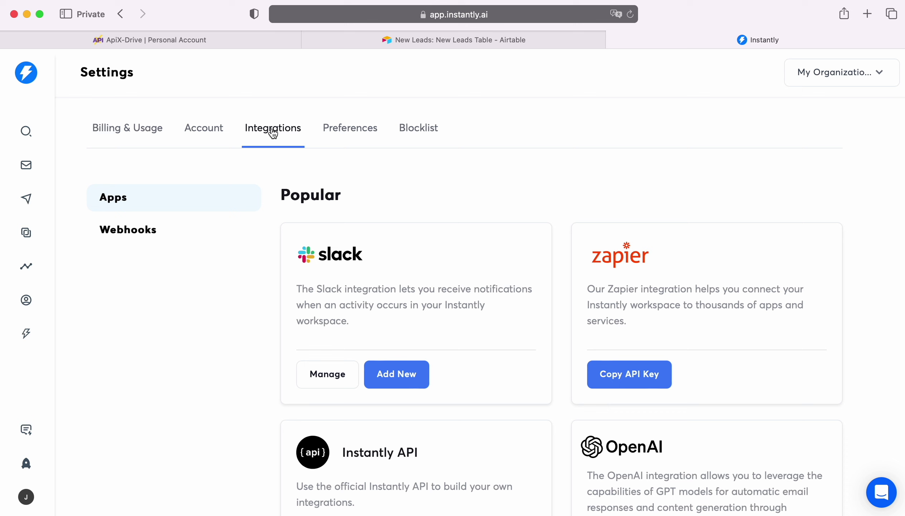
pyautogui.scroll(-5, 518, 306)
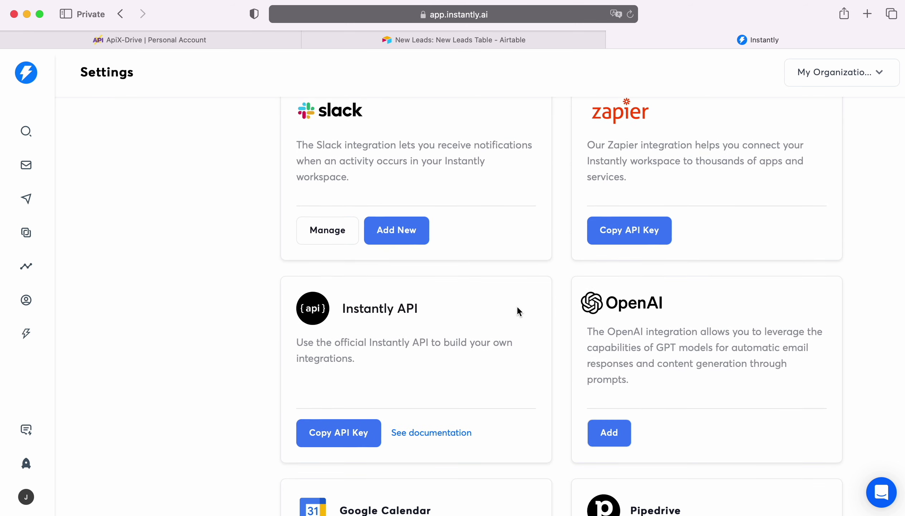
pyautogui.click(348, 434)
# Return to ApiX-Drive, paste the API key into the Instantly connection setup and save the account
pyautogui.click(153, 40)
pyautogui.rightClick(330, 268)
pyautogui.click(356, 301)
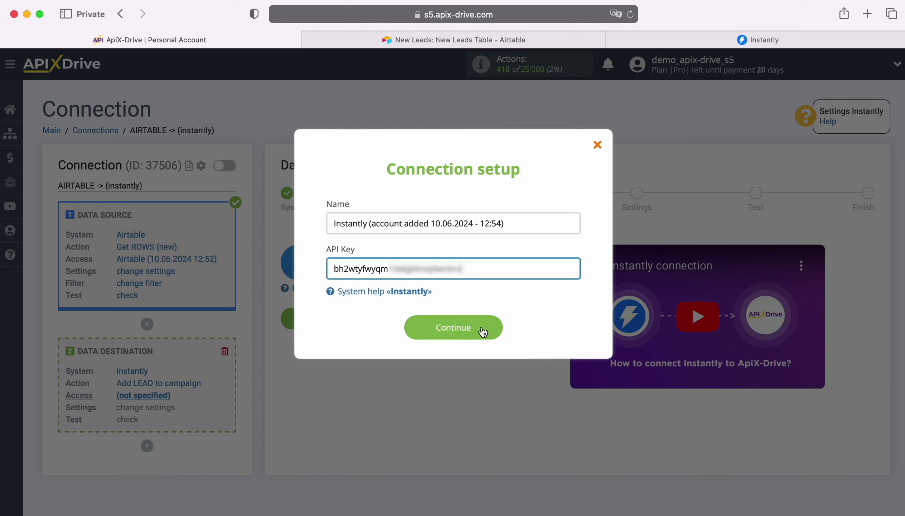
pyautogui.click(499, 325)
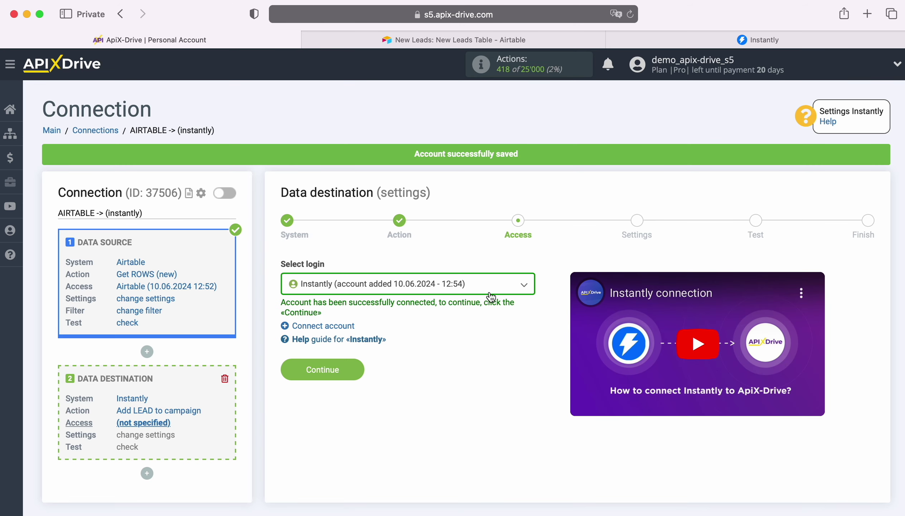
# Select the newly added Instantly account as the destination login and continue to the settings stage
pyautogui.click(487, 286)
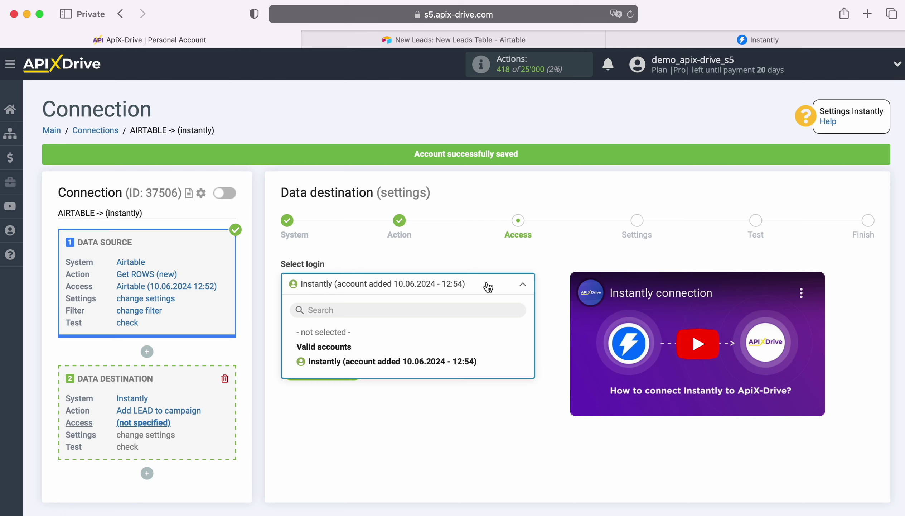
pyautogui.click(468, 360)
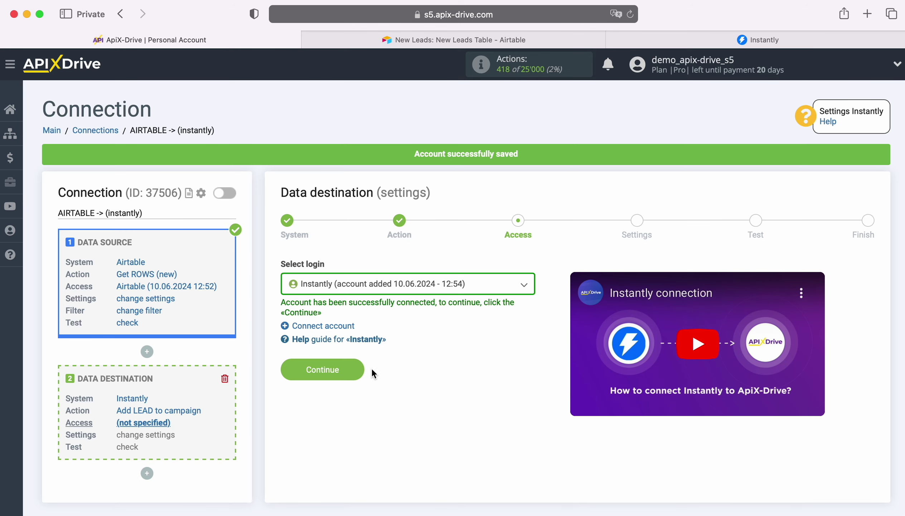
pyautogui.click(362, 367)
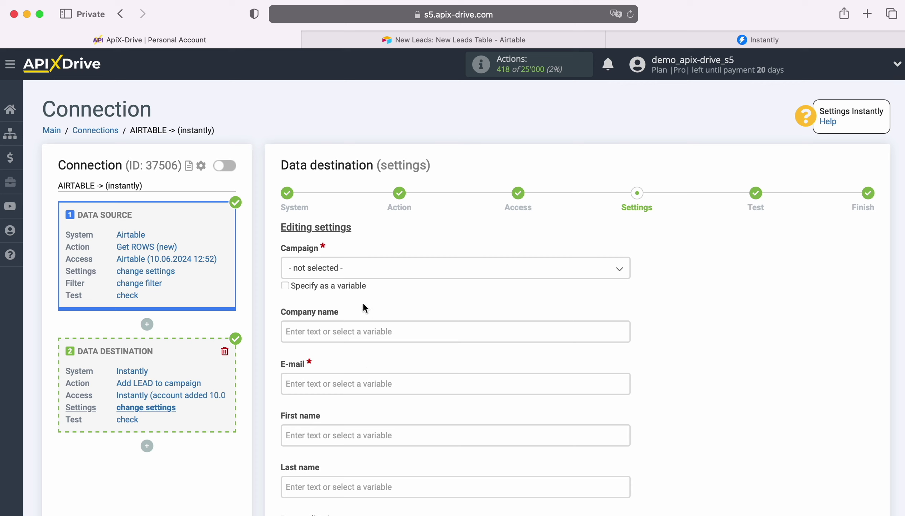
# Set the campaign to My Campaign and map the E-mail field to the Airtable Email variable
pyautogui.click(369, 268)
pyautogui.click(340, 330)
pyautogui.scroll(-3, 339, 330)
pyautogui.click(337, 306)
pyautogui.scroll(-2, 496, 313)
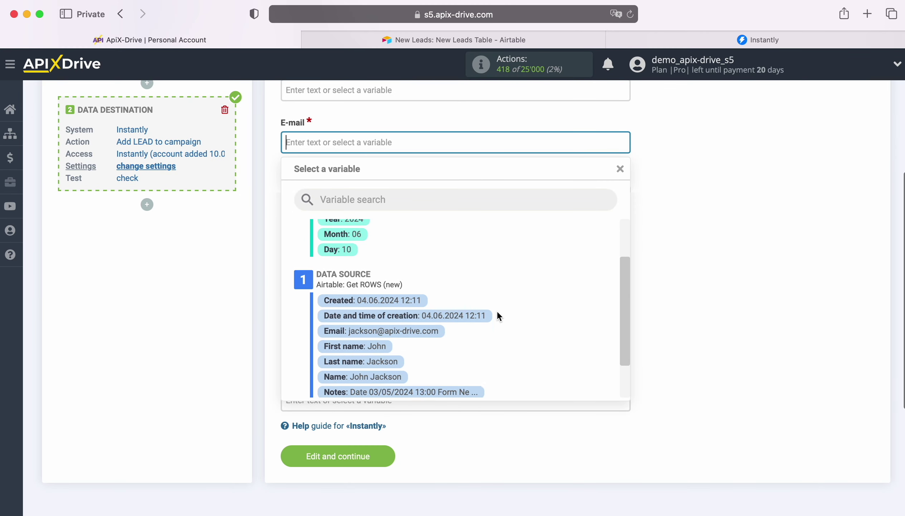
pyautogui.click(427, 329)
# Map the First name and Last name fields to the matching Airtable First name and Last name variables
pyautogui.click(363, 195)
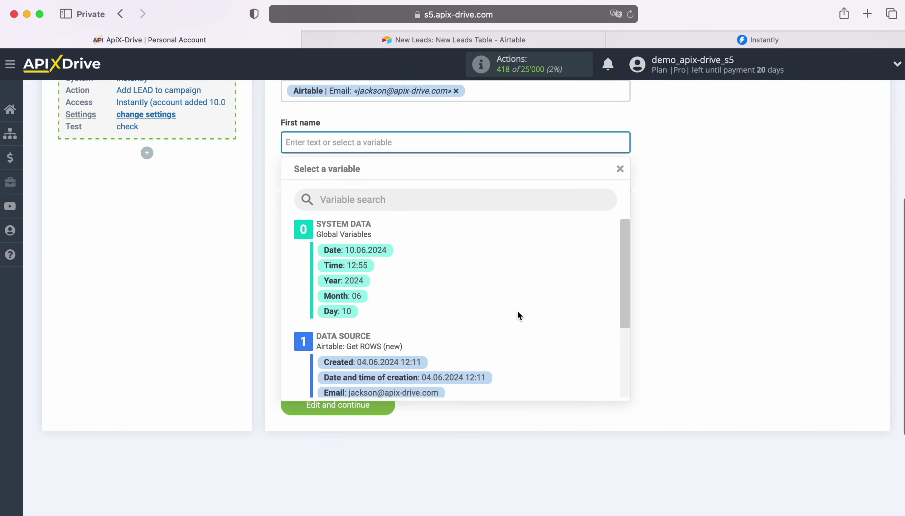
pyautogui.scroll(-3, 518, 311)
pyautogui.click(355, 334)
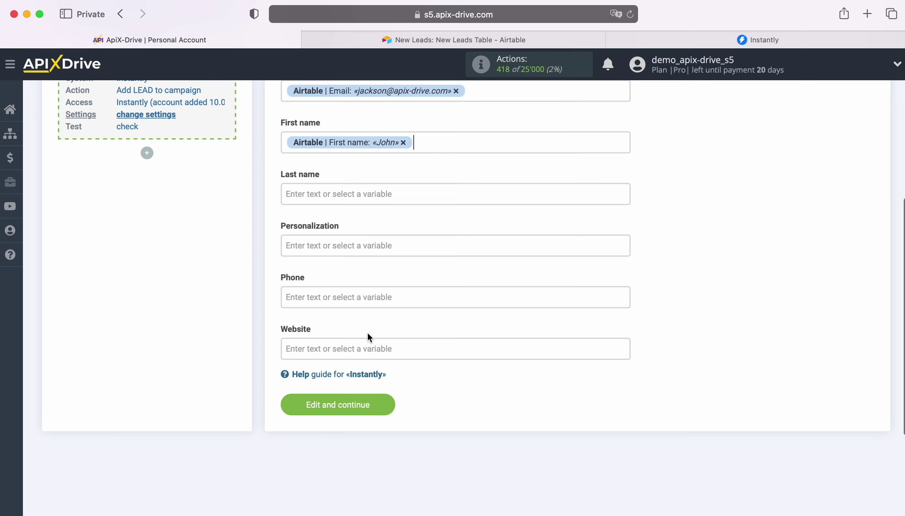
pyautogui.click(343, 197)
pyautogui.scroll(-3, 520, 331)
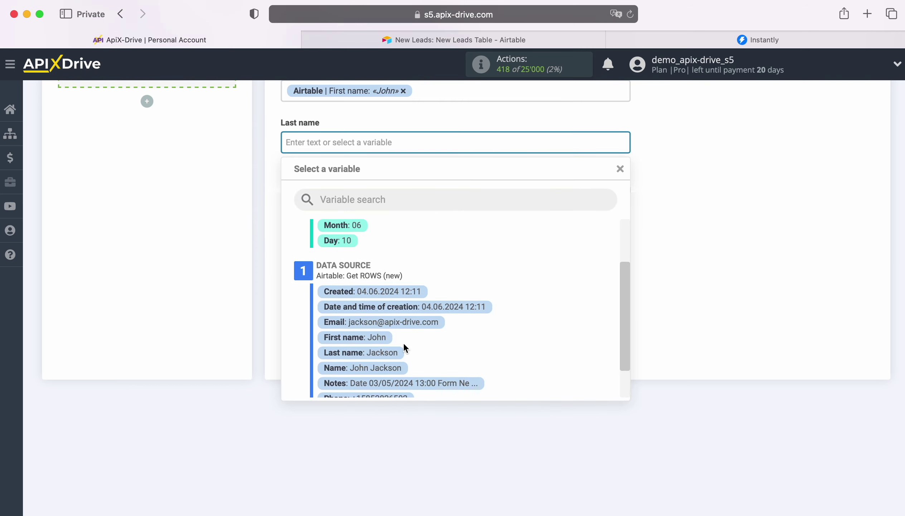
pyautogui.click(397, 352)
# Map the Phone field to the Airtable Phone variable and save the destination settings to reach the test stage
pyautogui.click(336, 245)
pyautogui.scroll(-5, 474, 296)
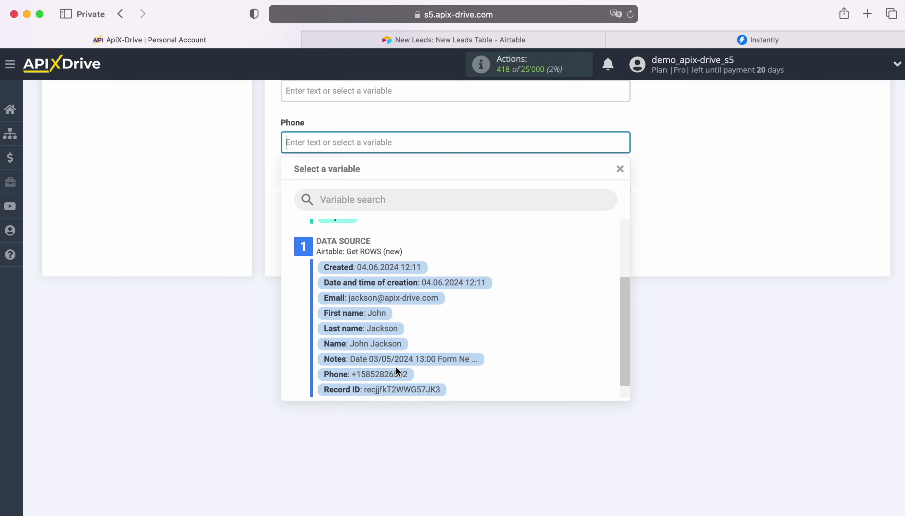
pyautogui.click(394, 371)
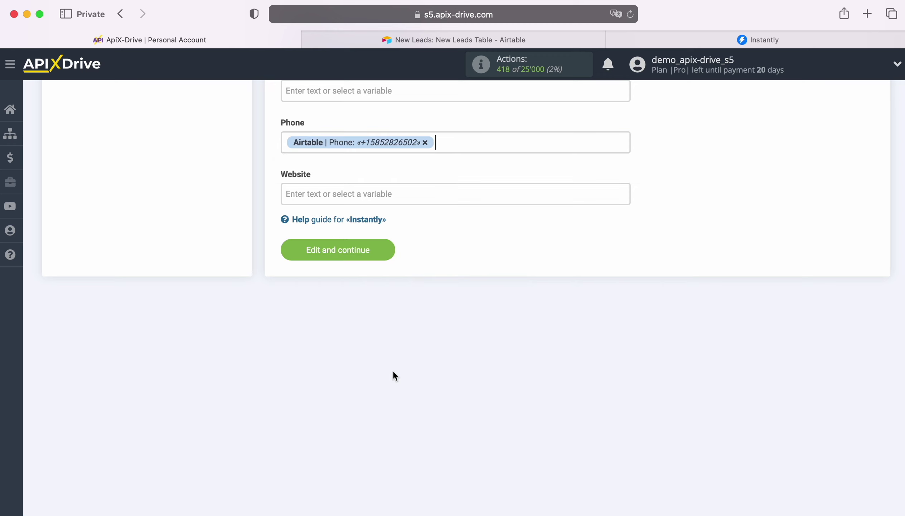
pyautogui.click(383, 250)
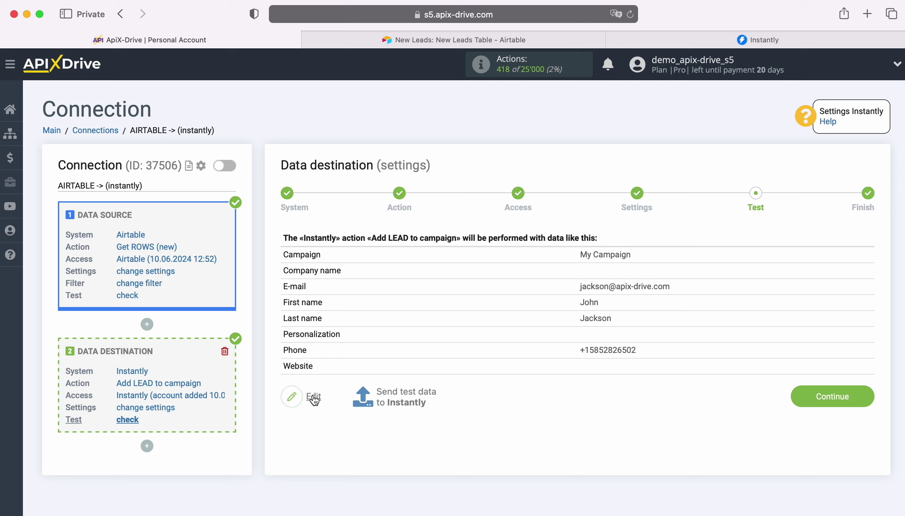
# Send test data to Instantly, then switch to Instantly and review the details of the new lead in My Campaign
pyautogui.click(408, 394)
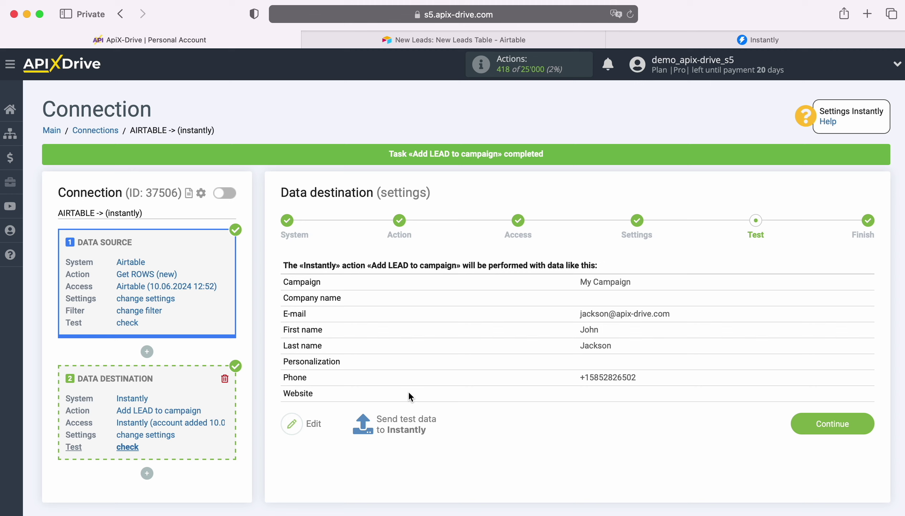
pyautogui.click(743, 40)
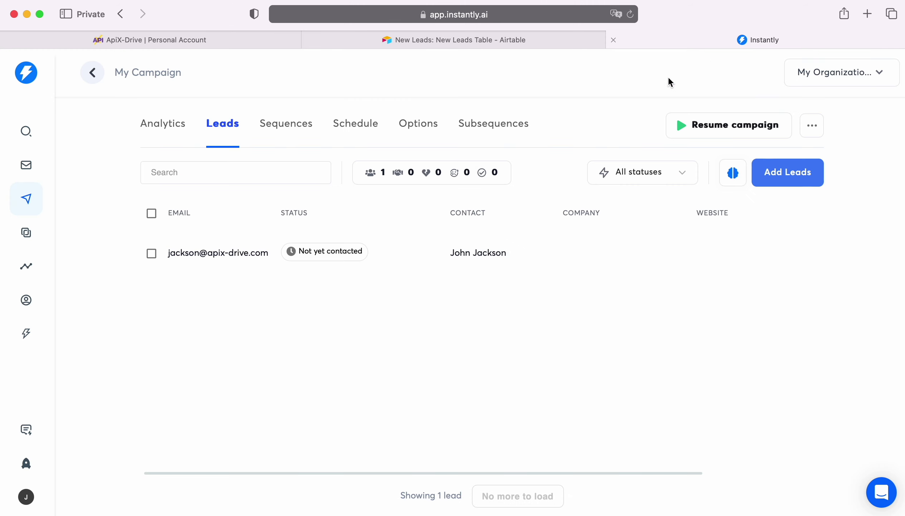
pyautogui.click(227, 252)
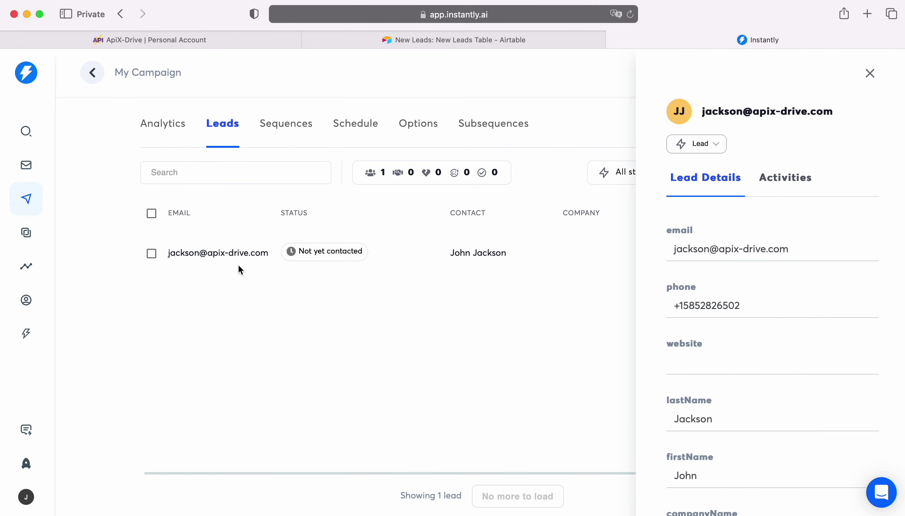
pyautogui.scroll(-3, 835, 325)
pyautogui.scroll(3, 835, 325)
# Return to ApiX-Drive, complete the data destination setup and enable auto-update for the connection
pyautogui.click(162, 46)
pyautogui.click(869, 419)
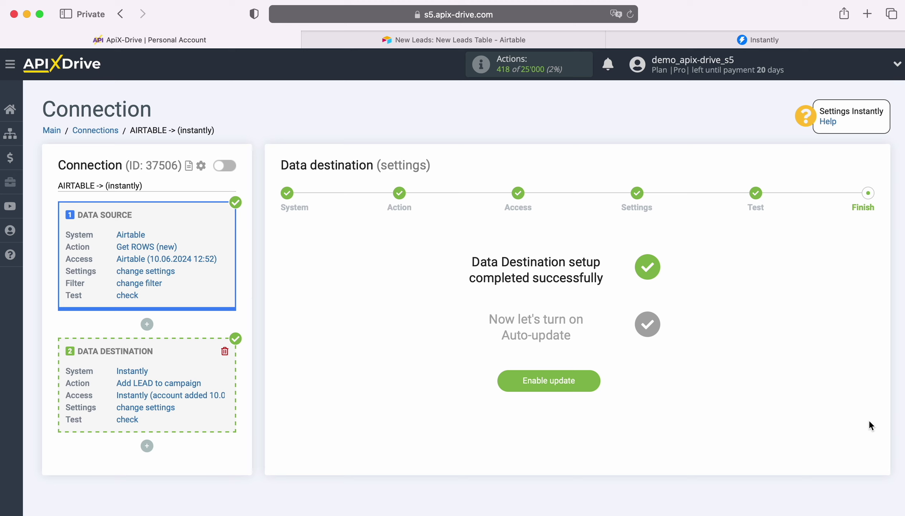
pyautogui.click(596, 377)
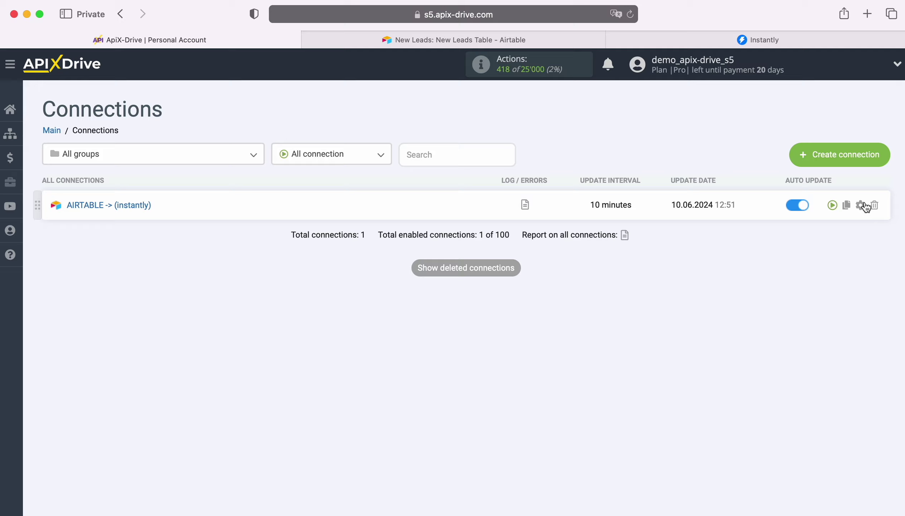
# Set the update interval of the AIRTABLE -> (instantly) connection to 5 minutes and save its setup
pyautogui.click(863, 204)
pyautogui.click(474, 292)
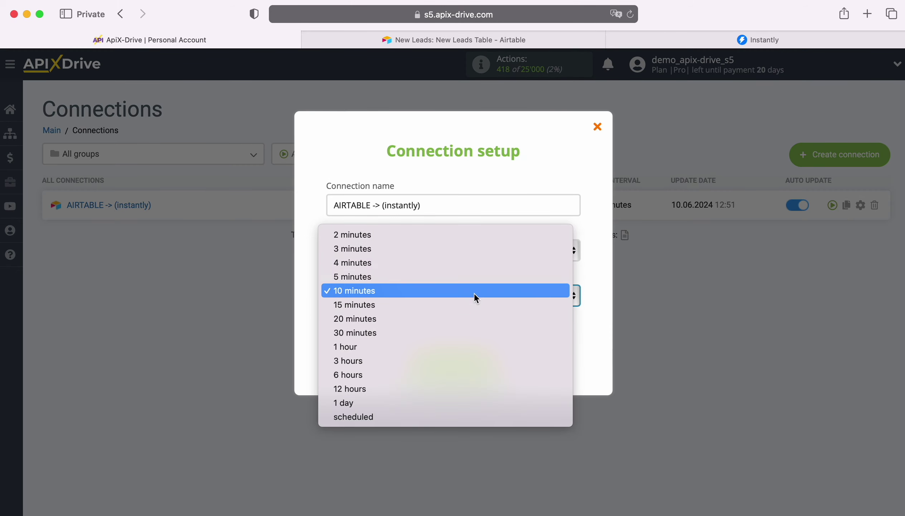
pyautogui.click(447, 276)
pyautogui.click(491, 360)
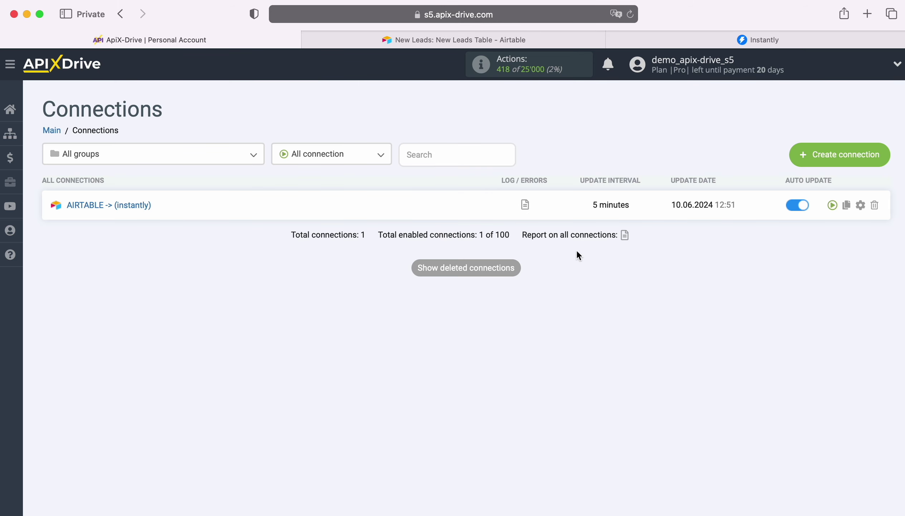